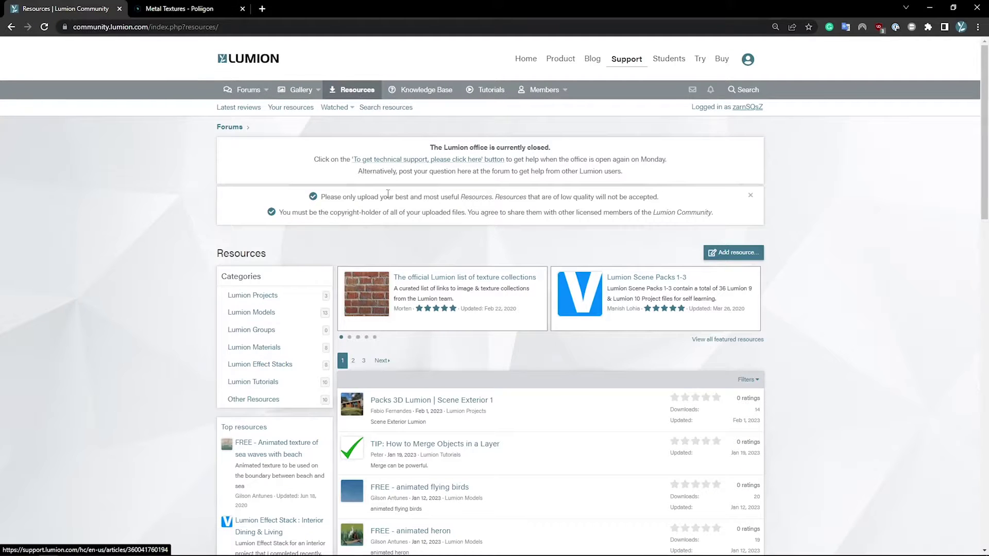
# - Open the Poliigon site from Lumion Community's official texture collections list
pyautogui.click(423, 280)
pyautogui.scroll(-5, 535, 288)
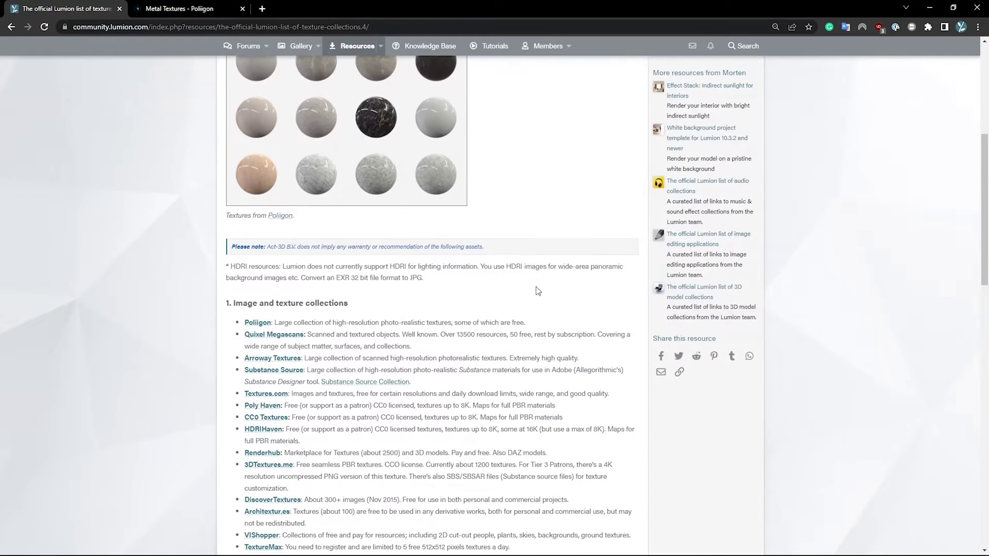
pyautogui.click(257, 322)
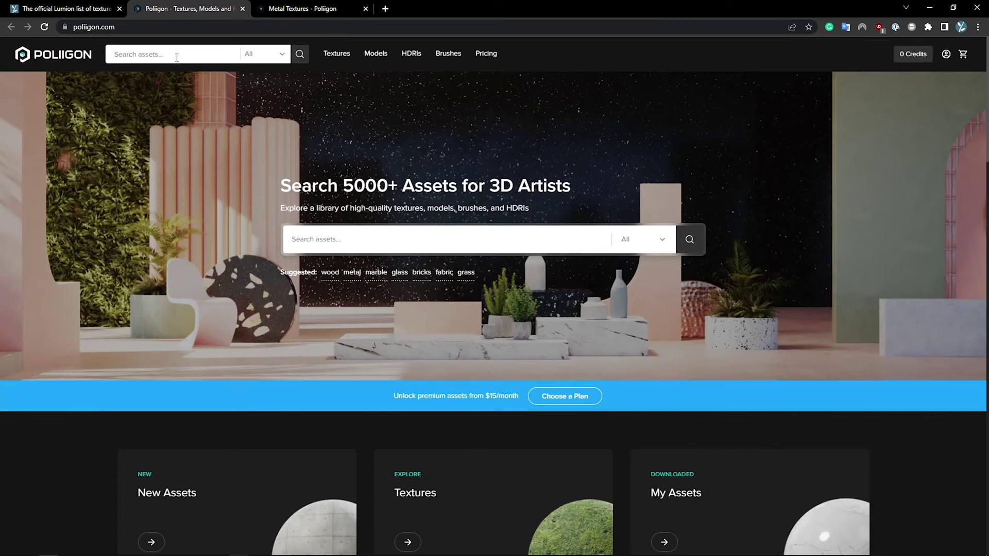
# - Search Poliigon for 'chainmail' textures
pyautogui.click(178, 56)
pyautogui.write('chainmail')
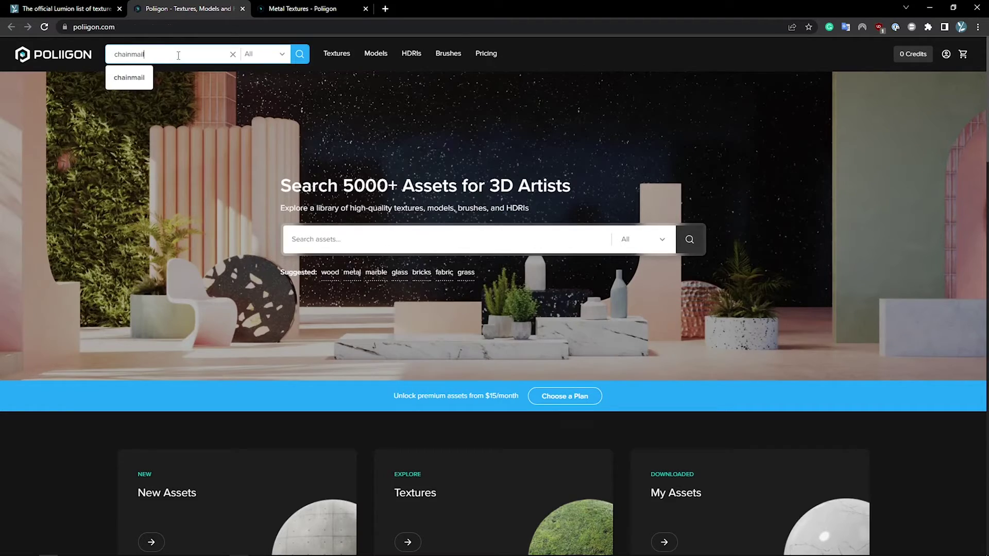
pyautogui.press('Return')
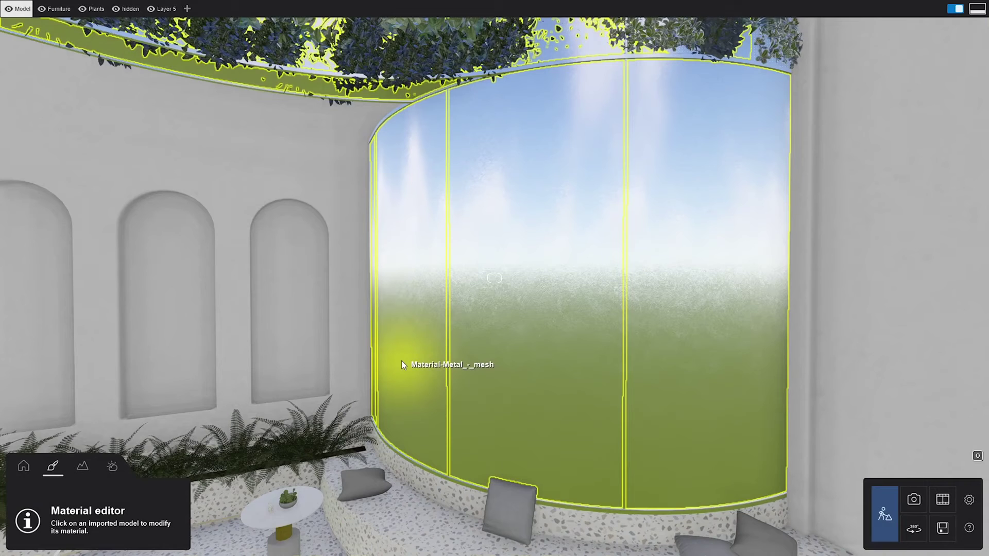
# - Select the curved glass wall and assign it a plain Standard material
pyautogui.click(402, 362)
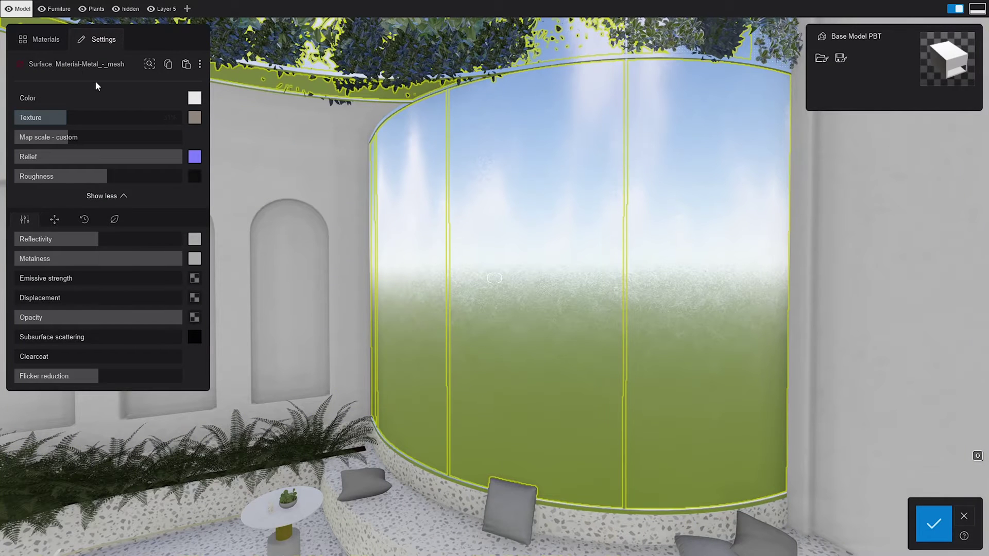
pyautogui.click(58, 44)
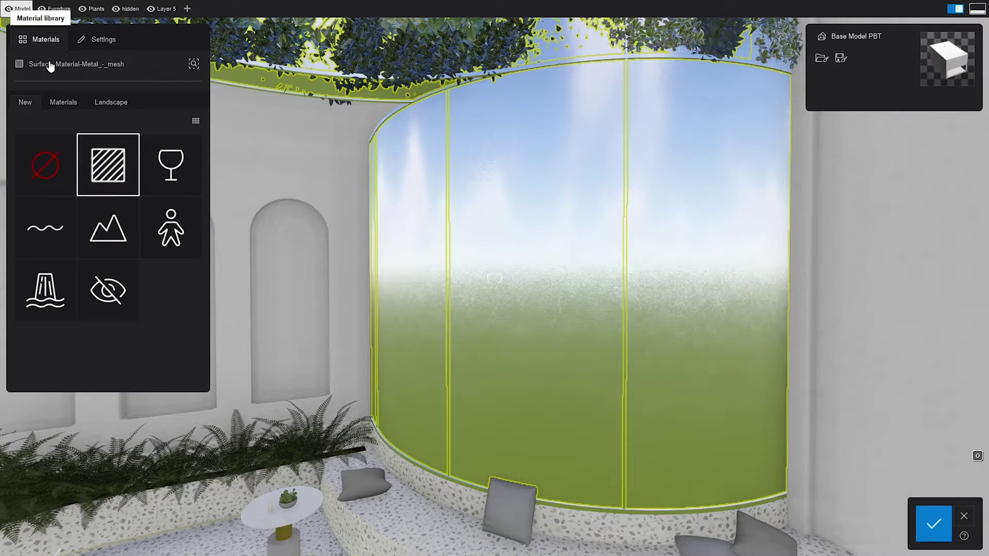
pyautogui.click(46, 172)
pyautogui.click(96, 171)
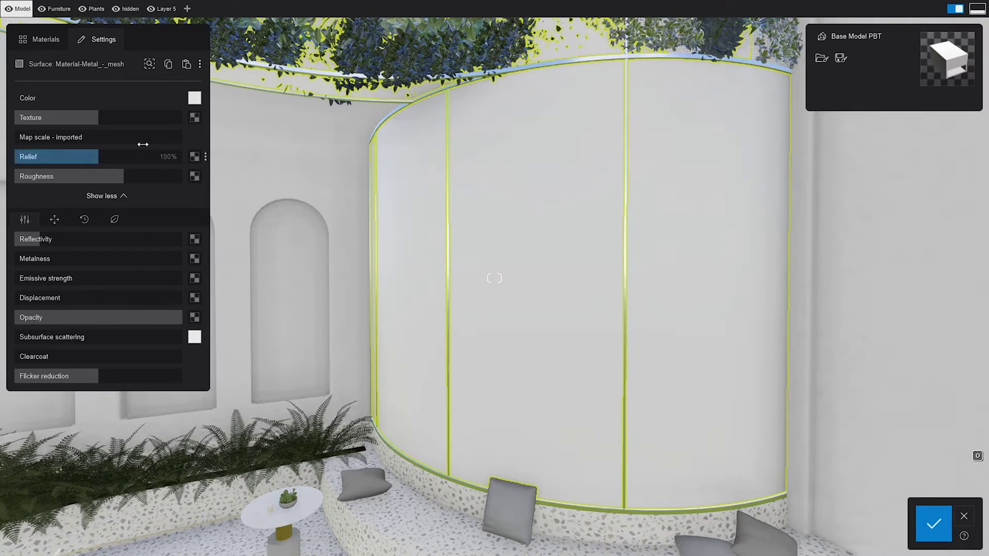
# - Load the TextureAlbedo JPG as colour texture and the chainmail Opacity PNG as opacity map
pyautogui.click(195, 120)
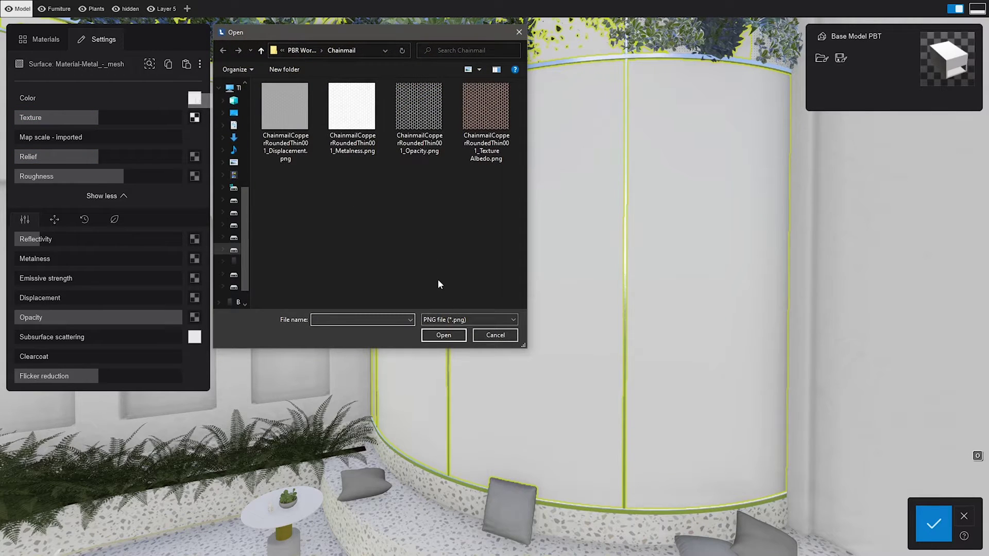
pyautogui.doubleClick(483, 132)
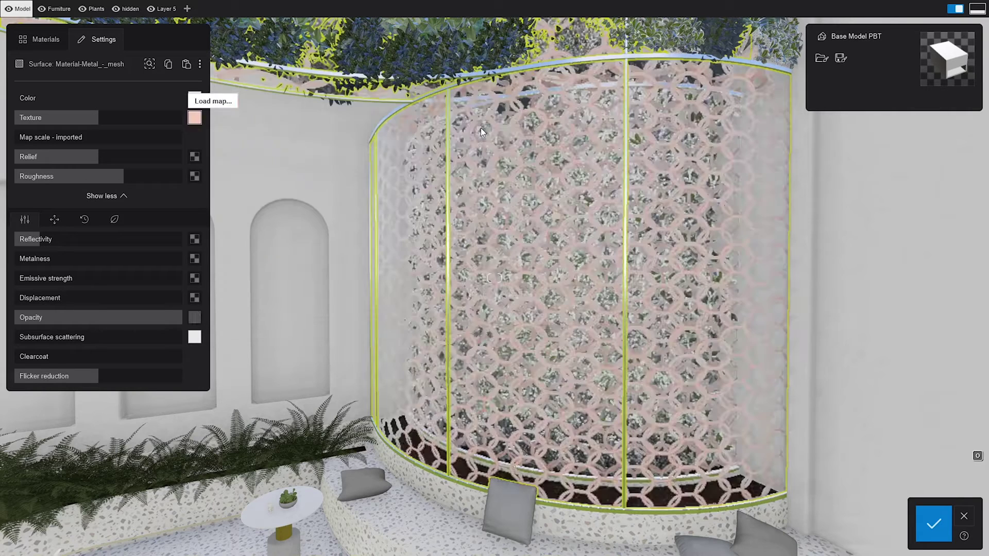
pyautogui.click(194, 117)
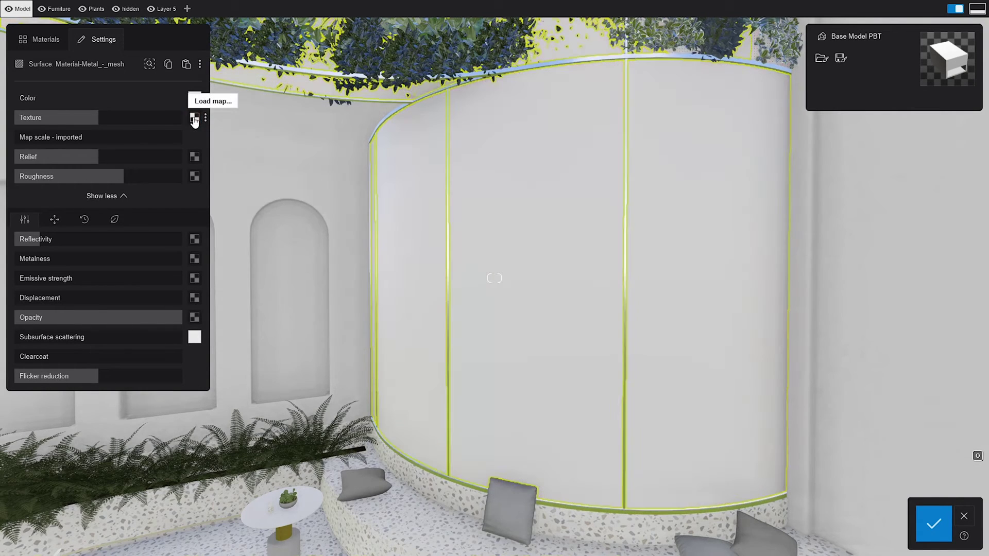
pyautogui.click(469, 320)
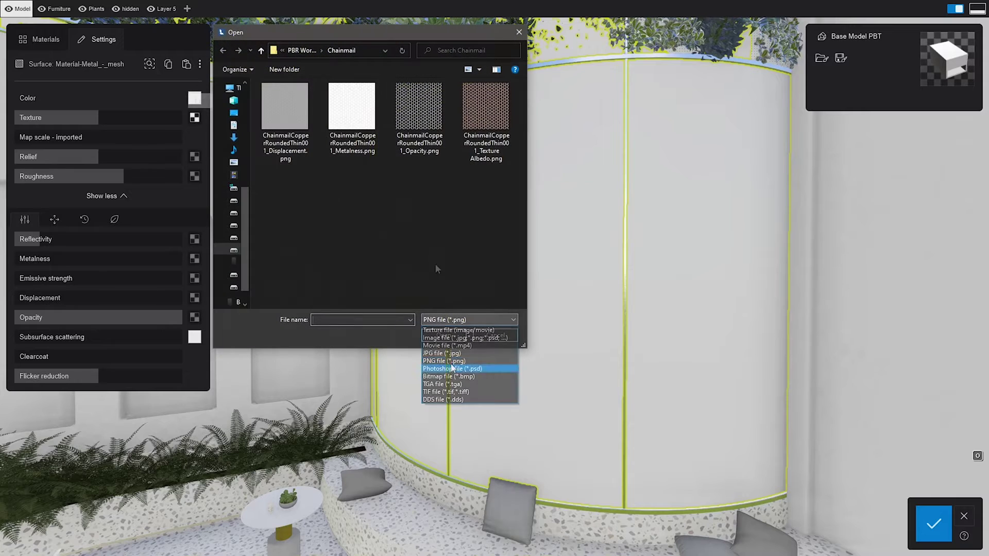
pyautogui.click(451, 355)
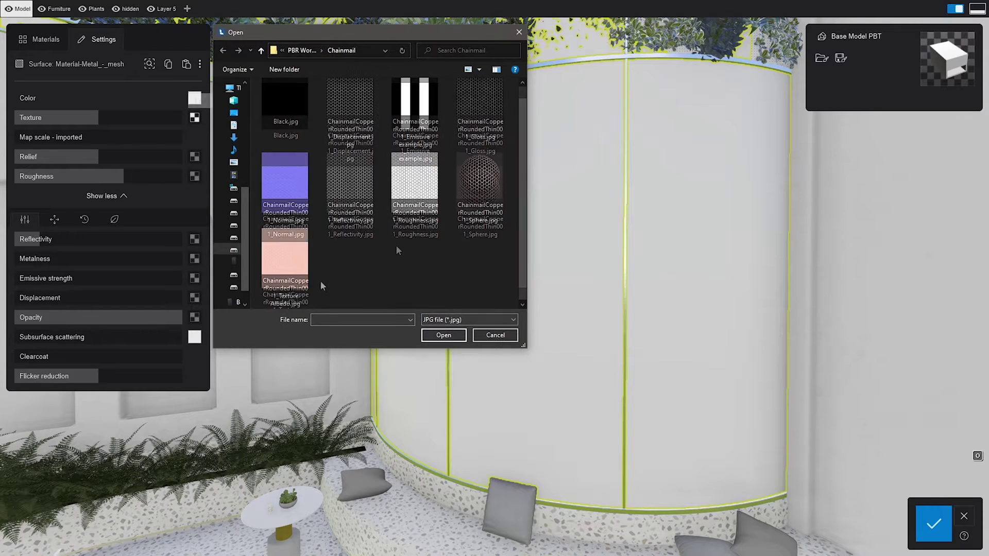
pyautogui.doubleClick(305, 285)
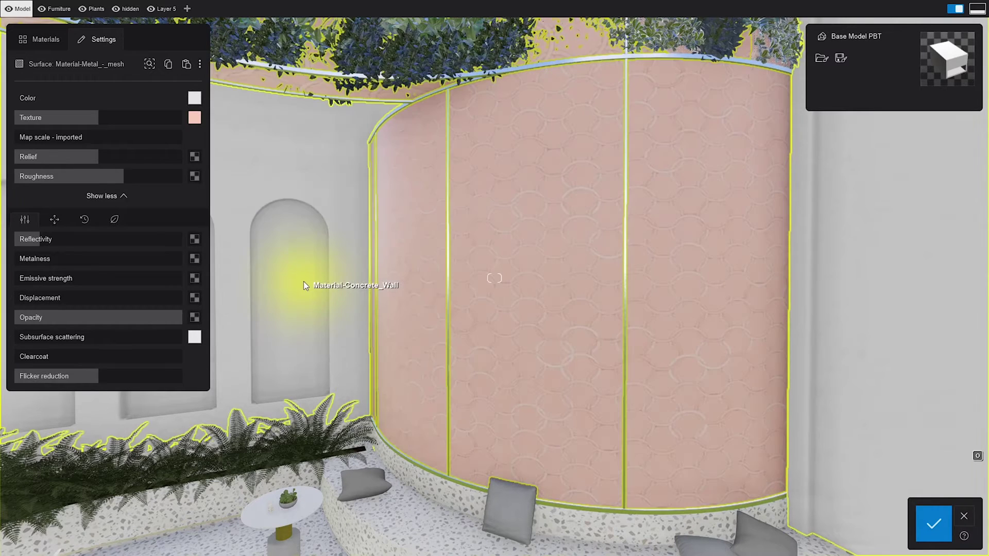
pyautogui.click(201, 319)
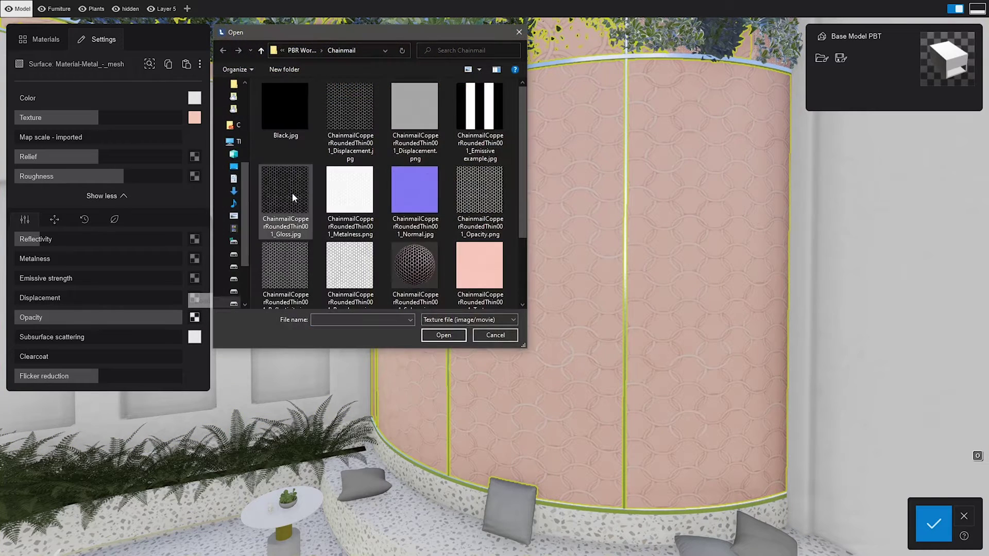
pyautogui.doubleClick(462, 205)
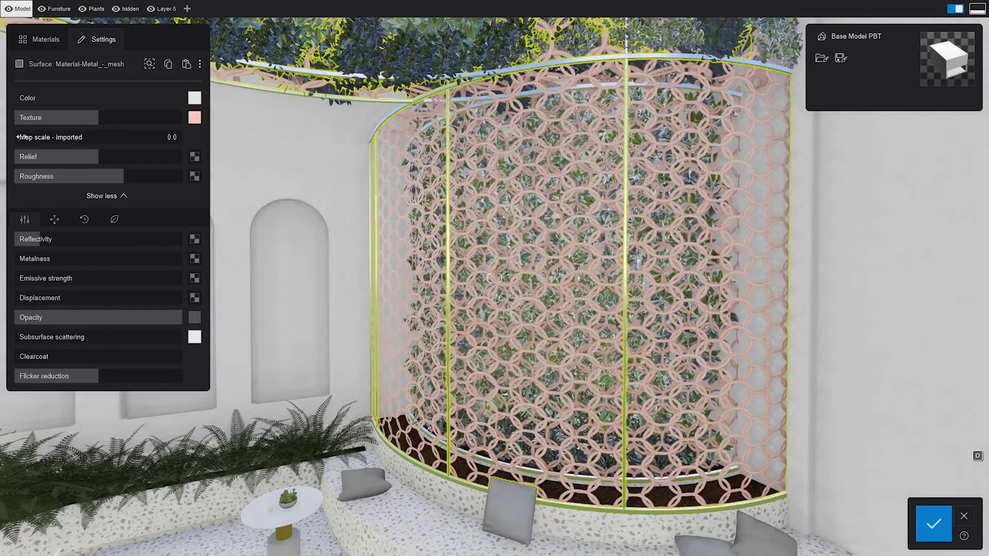
# - Drag Map scale to a custom value to tile the chainmail finer, then move closer
pyautogui.moveTo(22, 137); pyautogui.dragTo(60, 144)
pyautogui.press('w')
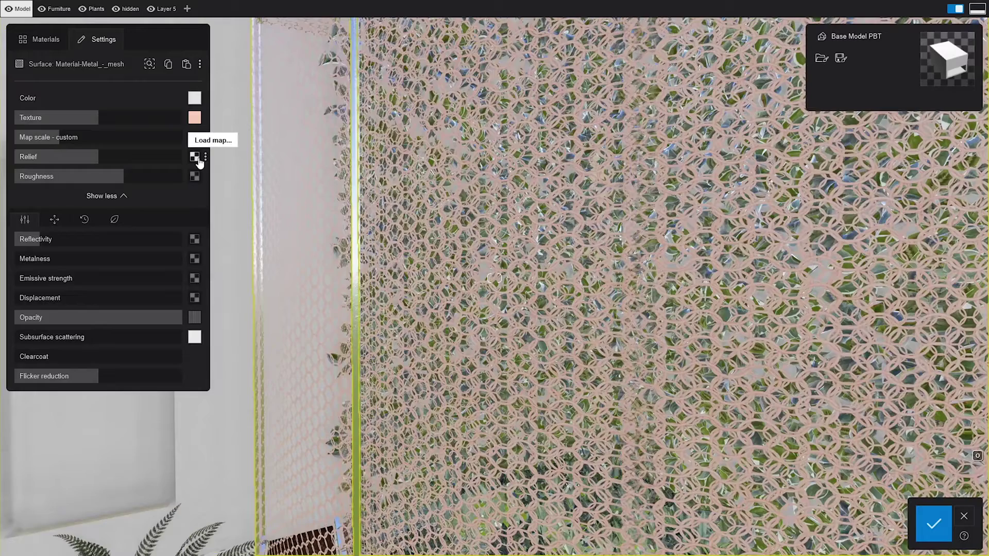
# - Load the purple Normal map as relief and raise relief strength to 107%
pyautogui.click(200, 160)
pyautogui.click(432, 319)
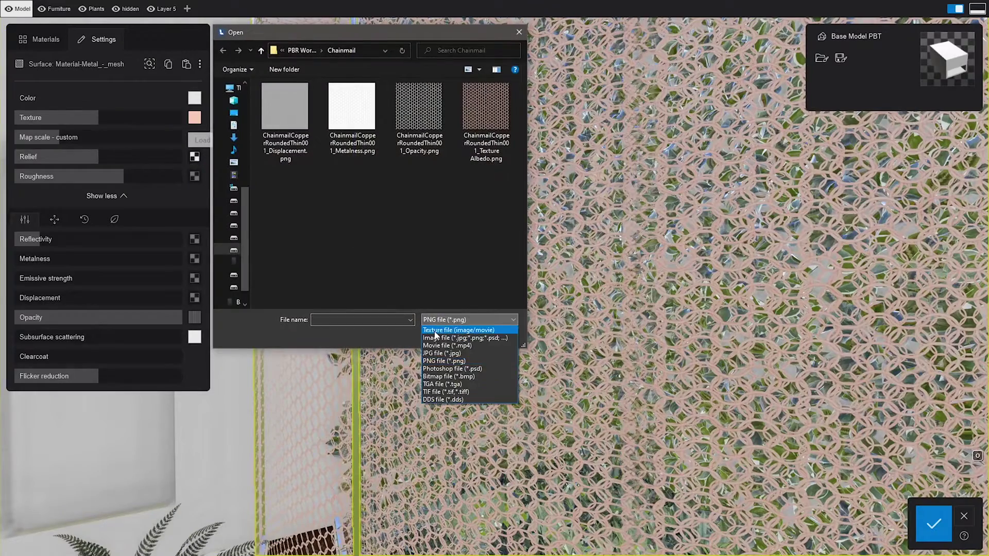
pyautogui.click(435, 332)
pyautogui.doubleClick(420, 206)
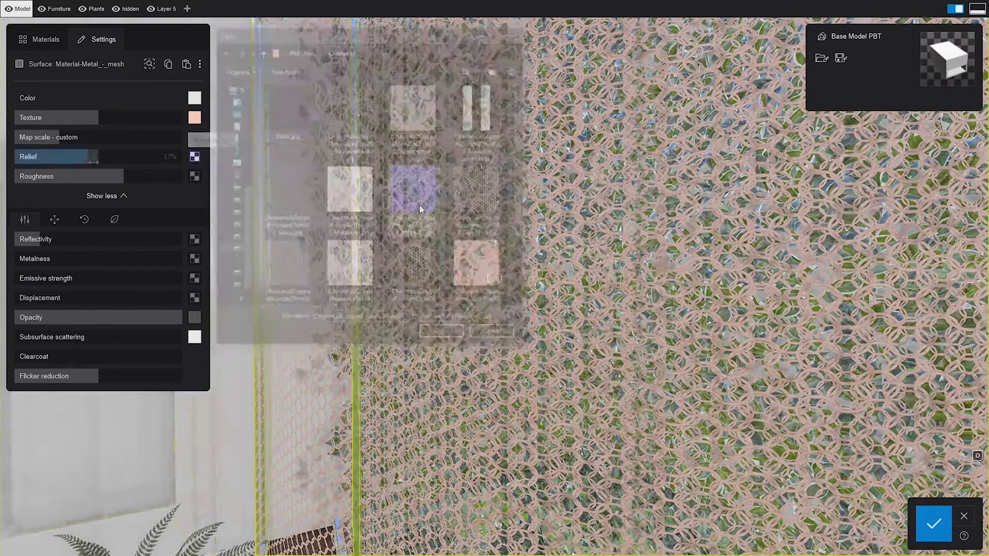
pyautogui.moveTo(93, 162)
pyautogui.mouseDown()
pyautogui.moveTo(113, 162)
pyautogui.moveTo(98, 161)
pyautogui.mouseUp()
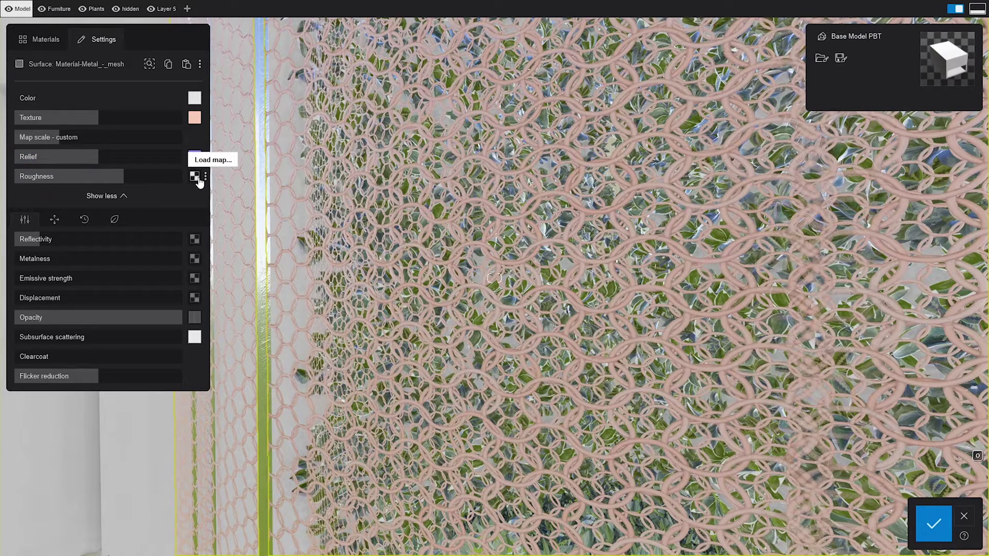
# - Load Gloss.jpg as the roughness map and adjust the Roughness strength
pyautogui.click(199, 180)
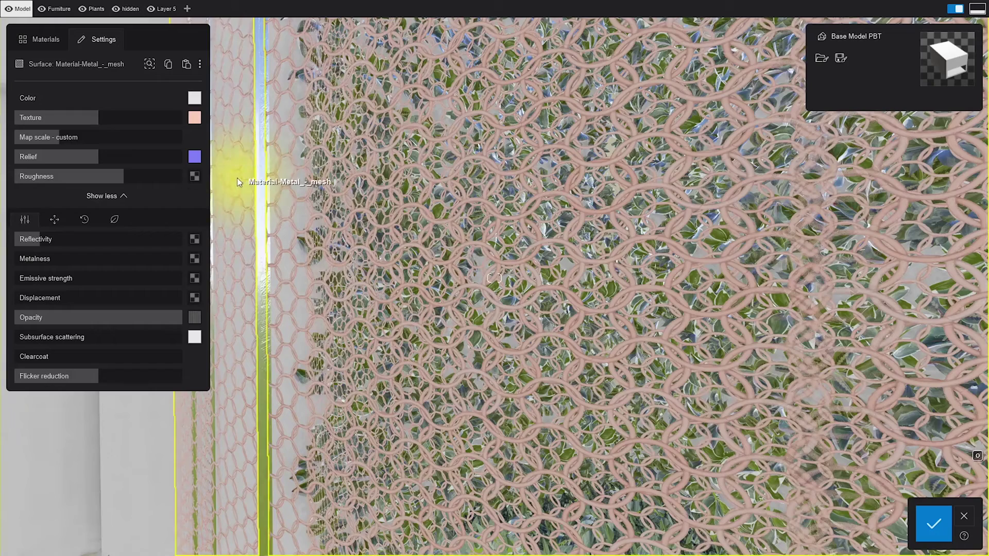
pyautogui.click(194, 177)
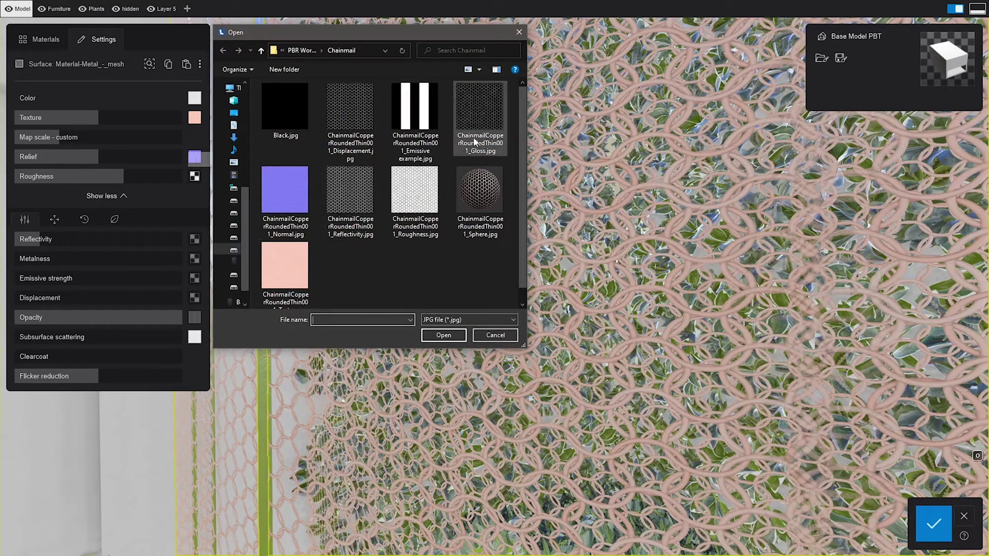
pyautogui.doubleClick(475, 144)
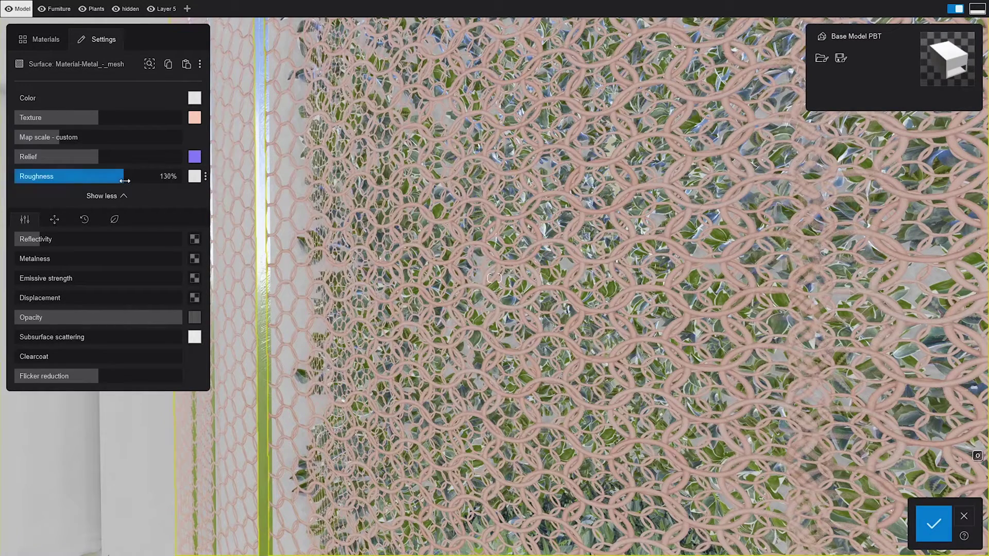
pyautogui.moveTo(125, 180); pyautogui.dragTo(3, 178)
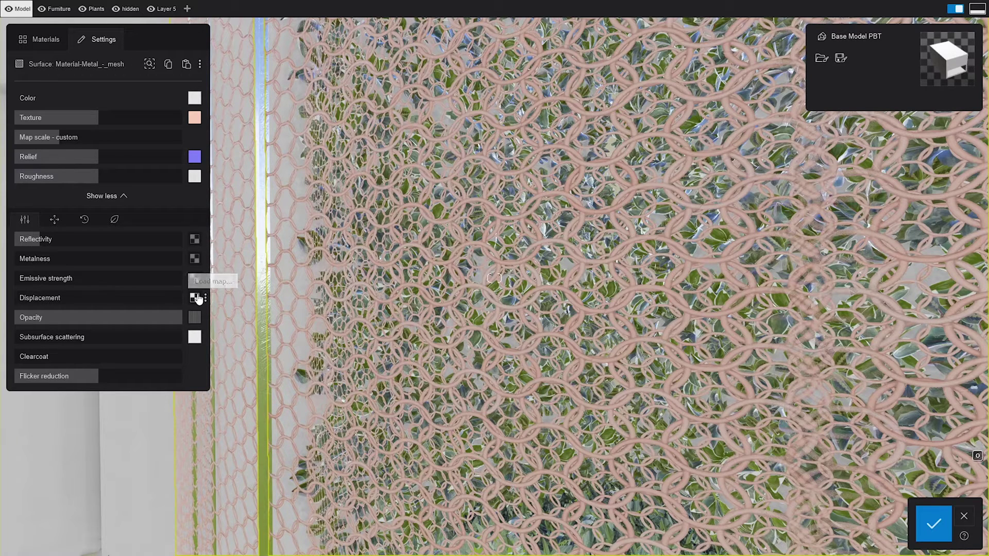
pyautogui.moveTo(199, 319)
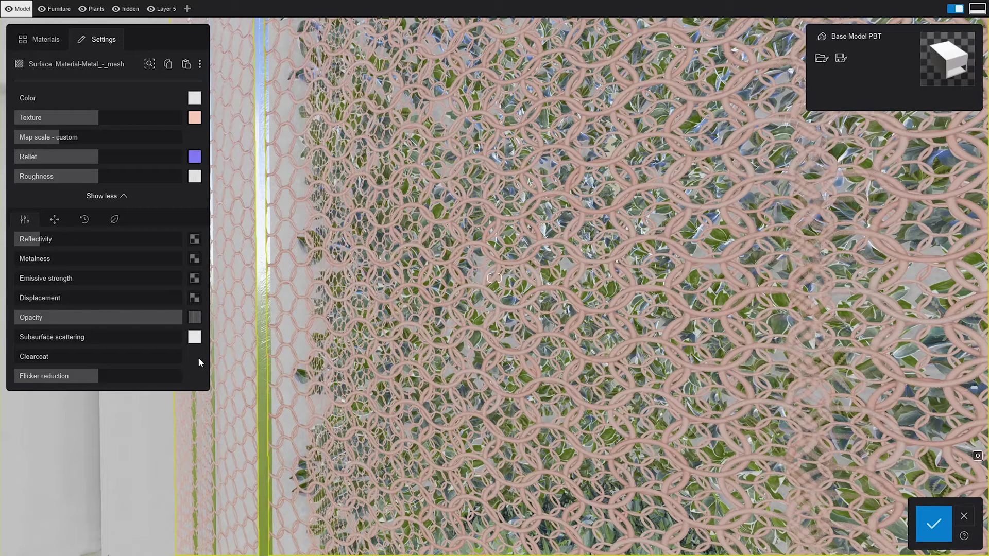
# - Load Metalness.png as the metalness map and set Metalness to 100%
pyautogui.click(195, 259)
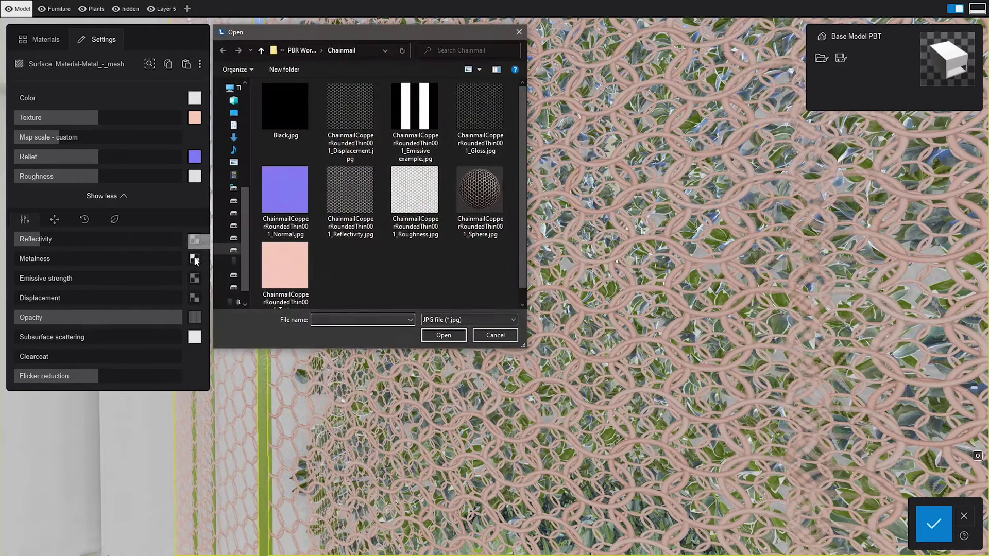
pyautogui.click(446, 320)
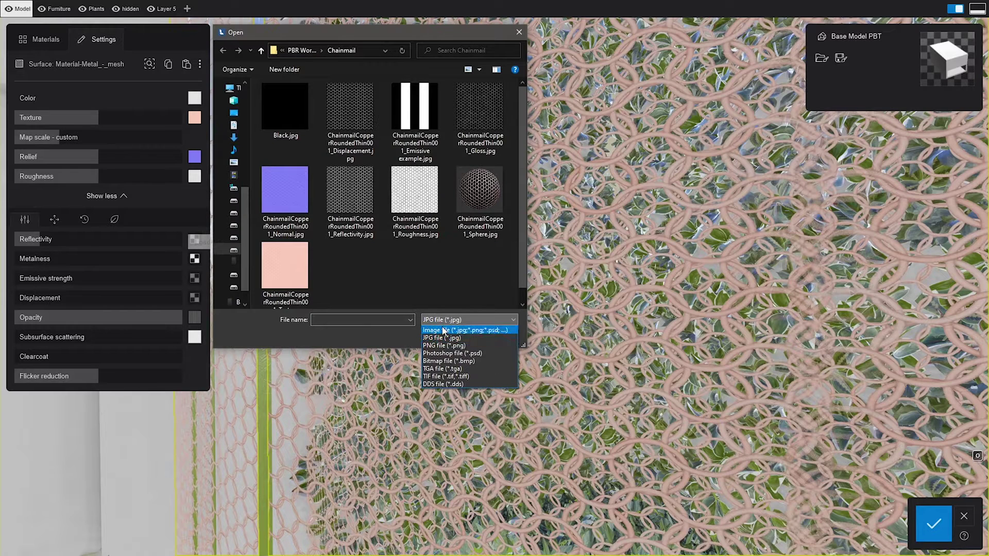
pyautogui.click(442, 330)
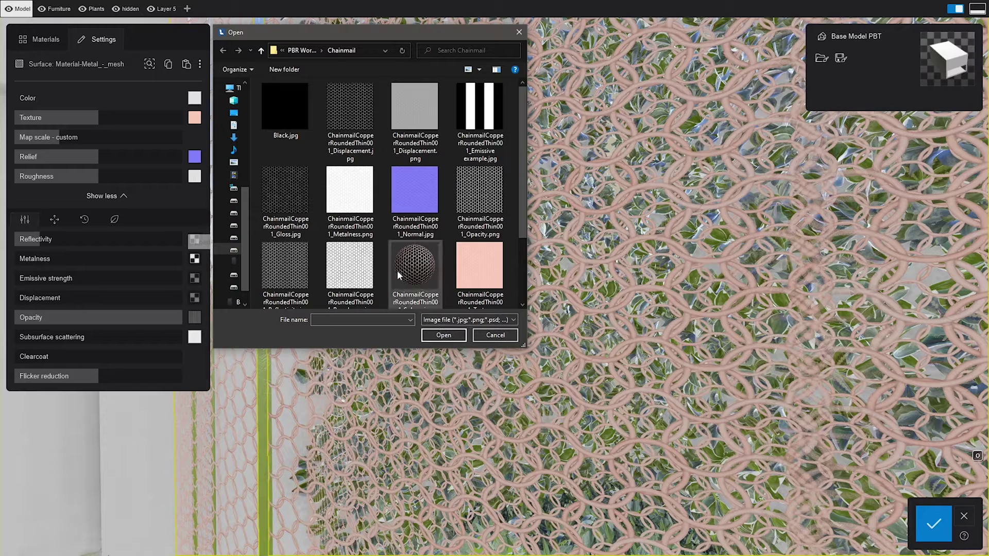
pyautogui.doubleClick(367, 210)
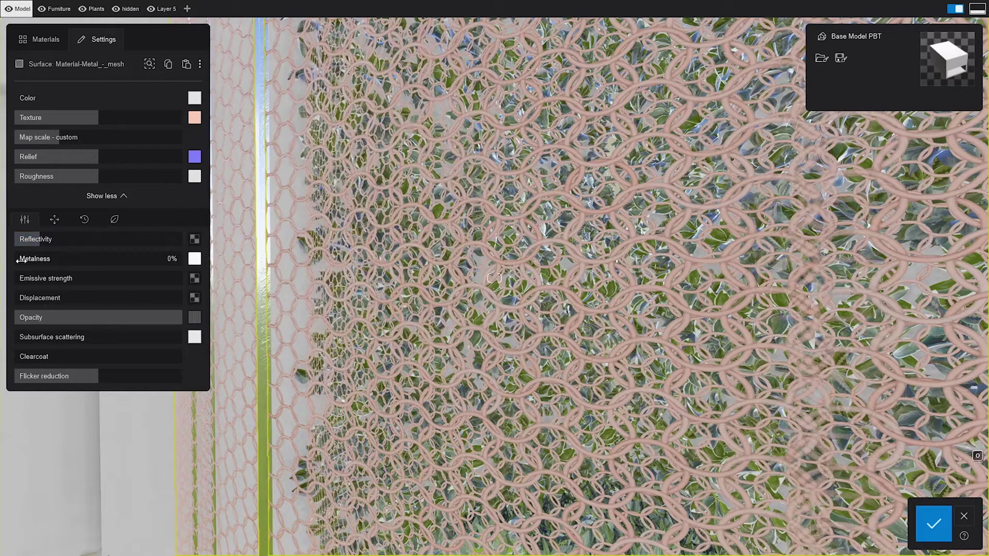
pyautogui.moveTo(20, 261); pyautogui.dragTo(99, 264)
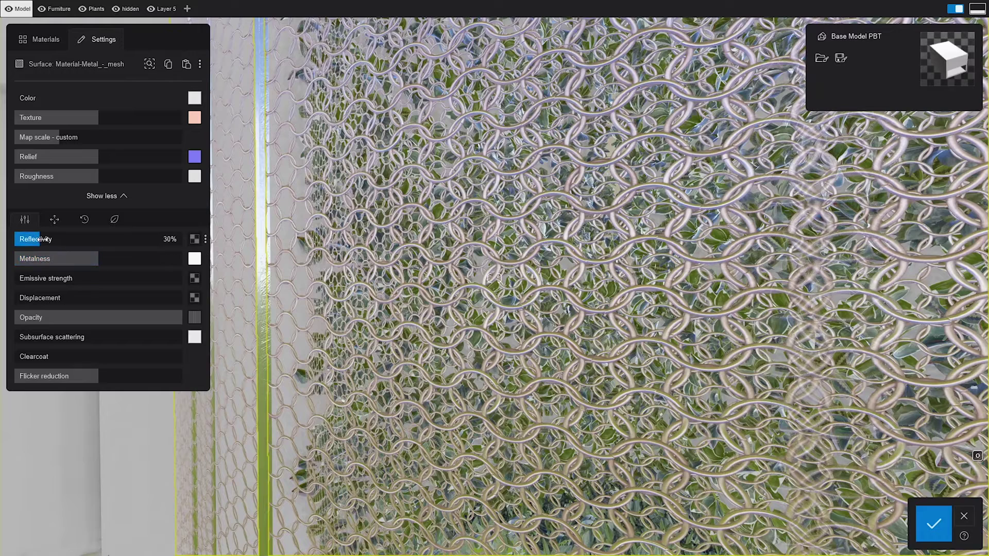
# - Set Reflectivity near zero, Emissive to 3 nits and Opacity to 97%
pyautogui.moveTo(41, 239); pyautogui.dragTo(19, 239)
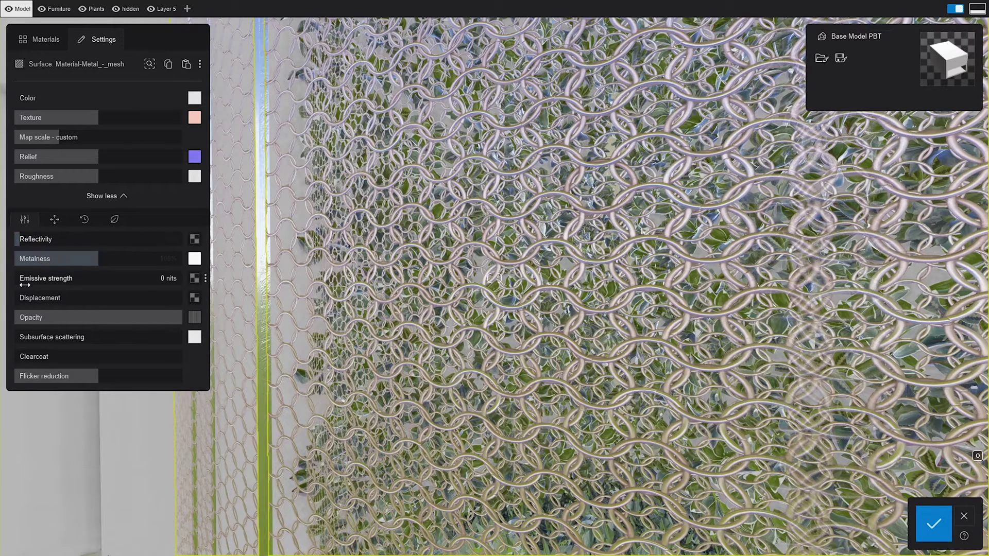
pyautogui.moveTo(25, 284)
pyautogui.mouseDown()
pyautogui.moveTo(69, 279)
pyautogui.moveTo(25, 279)
pyautogui.mouseUp()
pyautogui.moveTo(180, 317)
pyautogui.mouseDown()
pyautogui.moveTo(62, 317)
pyautogui.moveTo(185, 321)
pyautogui.mouseUp()
pyautogui.moveTo(190, 325)
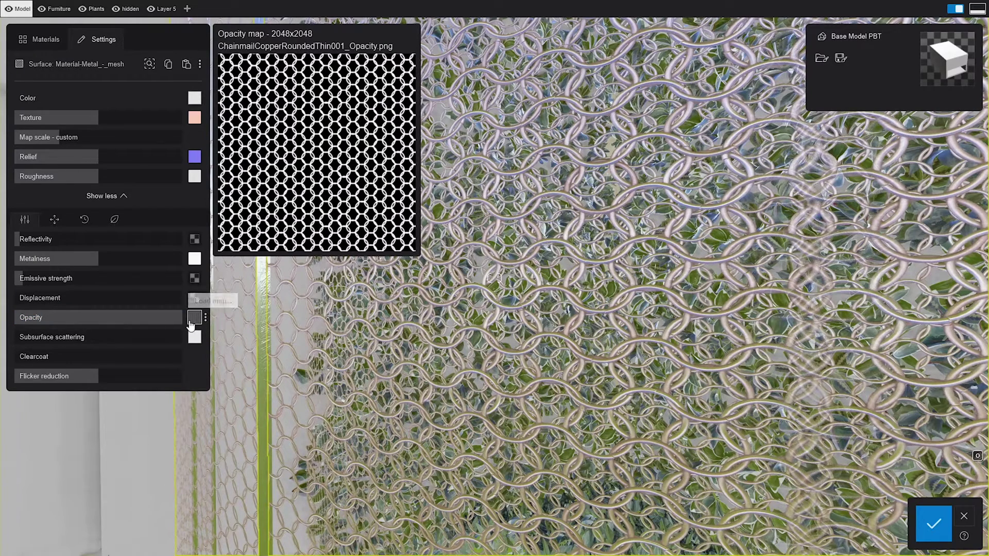
# - Load the Reflectivity map and raise Reflectivity to 100%
pyautogui.click(194, 239)
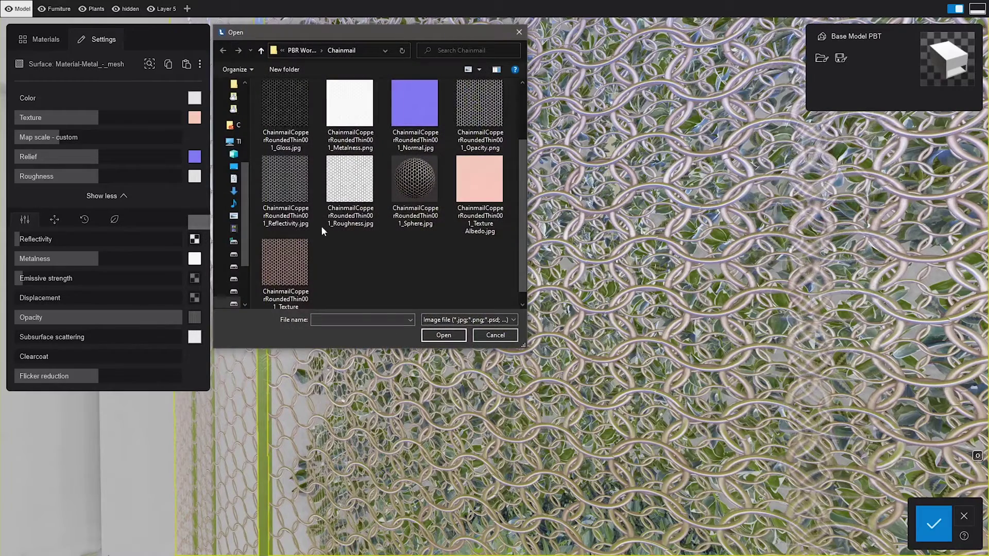
pyautogui.doubleClick(297, 212)
pyautogui.moveTo(20, 239); pyautogui.dragTo(98, 243)
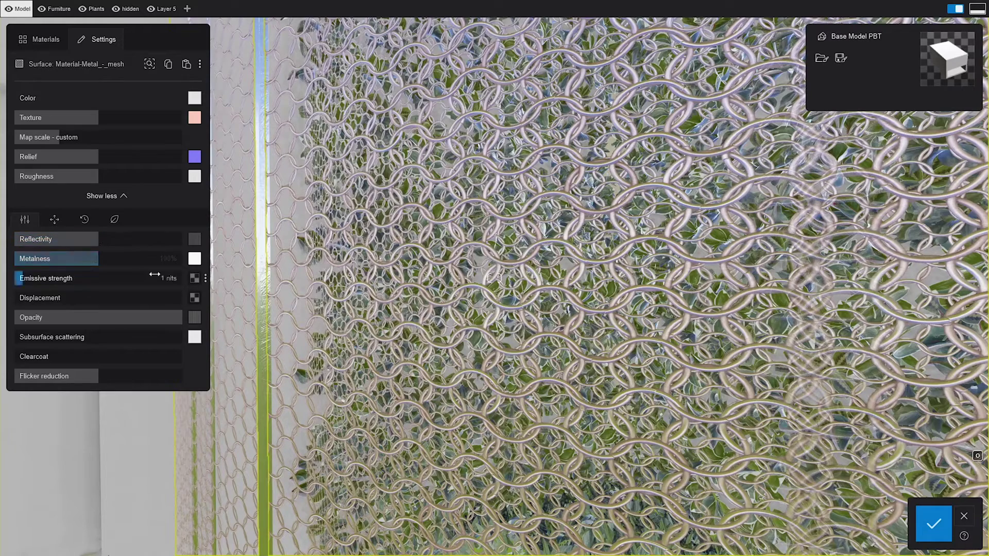
# - Load the striped Emissive map at 52 nits and set Opacity to 62%
pyautogui.click(195, 279)
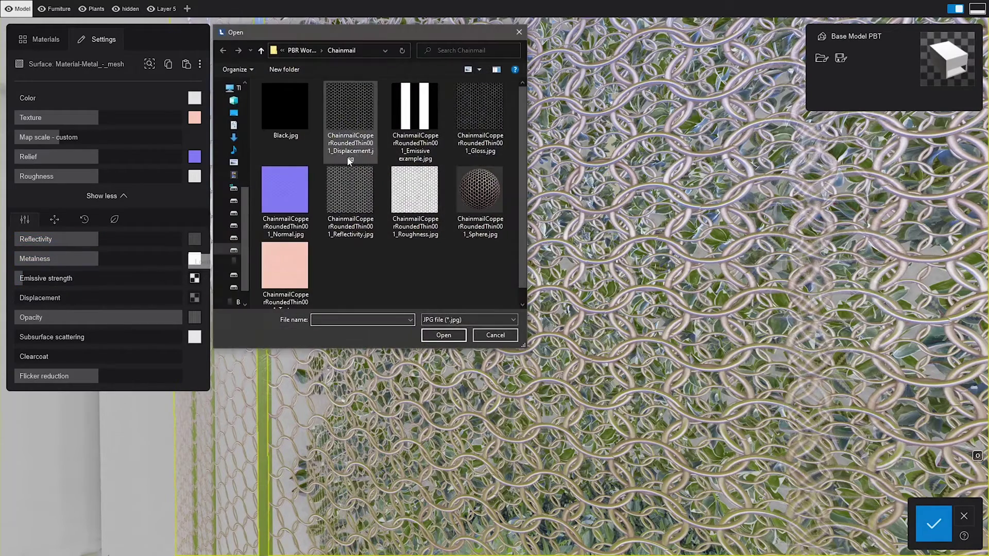
pyautogui.doubleClick(419, 115)
pyautogui.moveTo(89, 278); pyautogui.dragTo(47, 278)
pyautogui.moveTo(173, 318)
pyautogui.mouseDown()
pyautogui.moveTo(23, 316)
pyautogui.moveTo(128, 326)
pyautogui.moveTo(174, 317)
pyautogui.mouseUp()
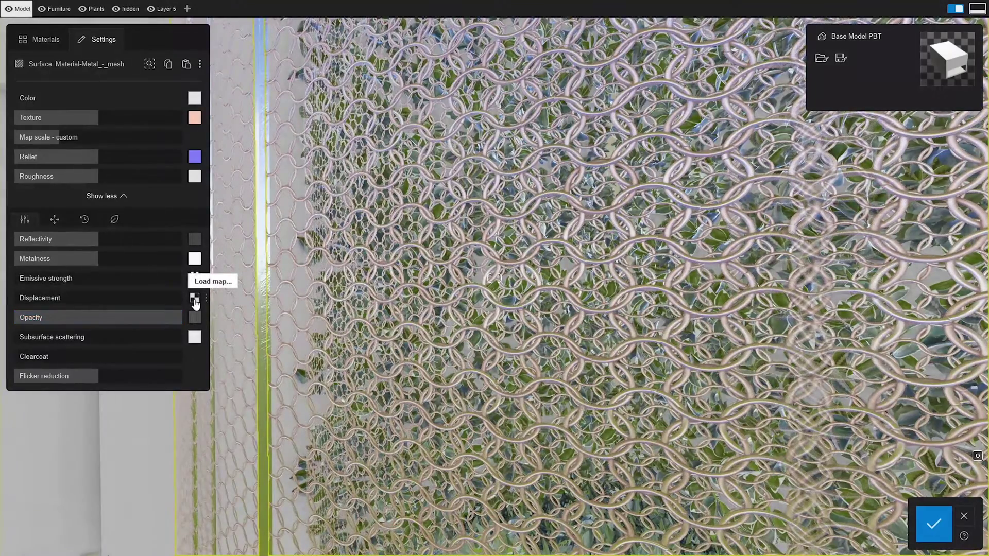
# - Load the Displacement map and set displacement strength to about 50%
pyautogui.click(195, 299)
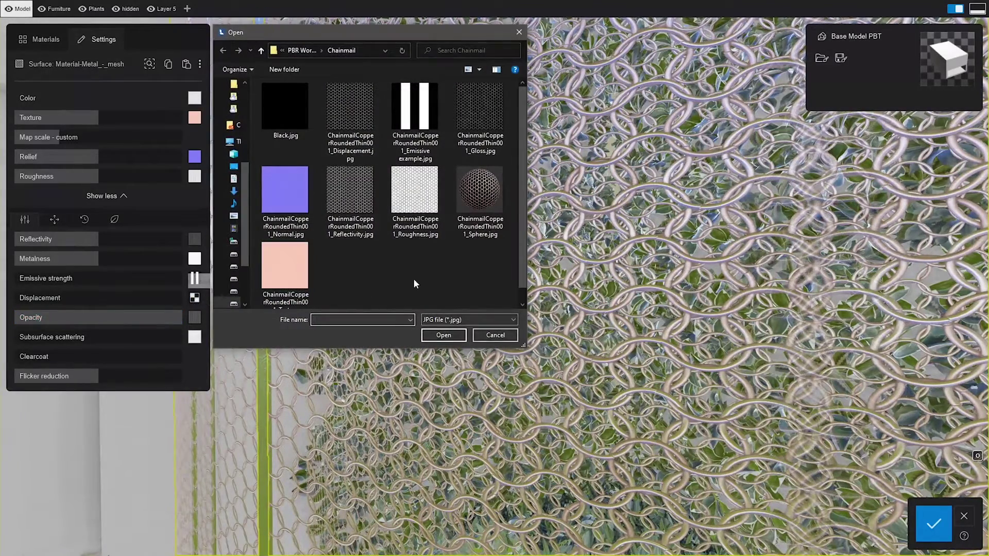
pyautogui.click(450, 319)
pyautogui.click(443, 330)
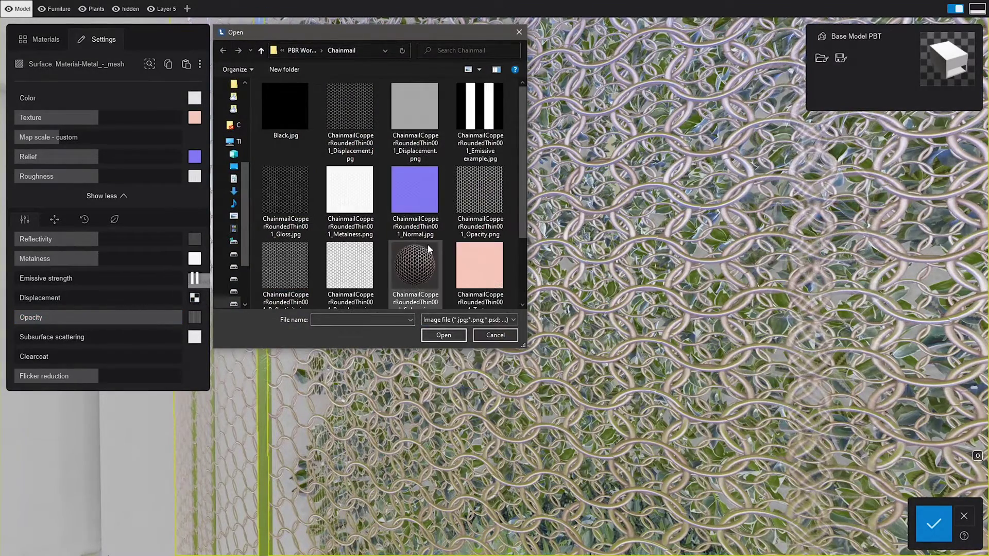
pyautogui.doubleClick(373, 141)
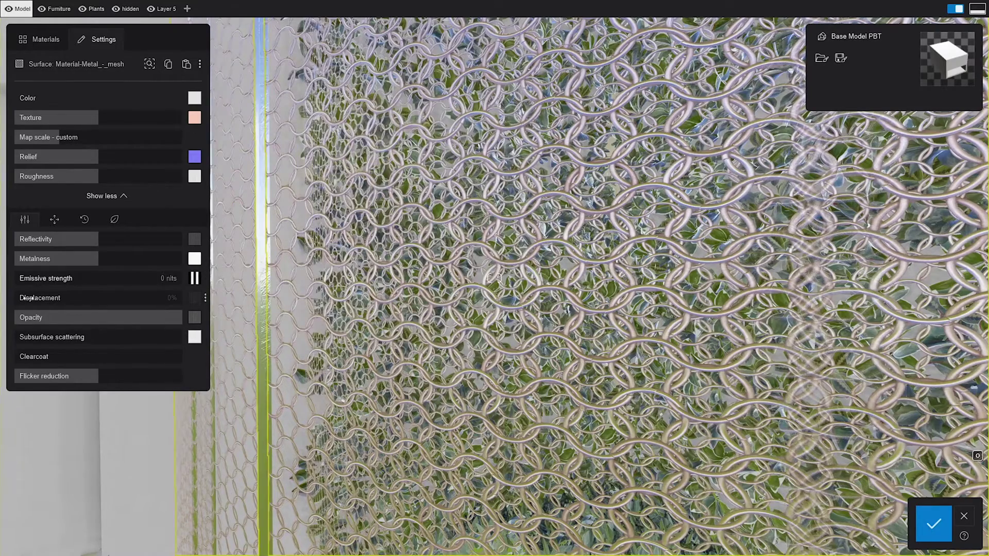
pyautogui.moveTo(22, 302); pyautogui.dragTo(98, 307)
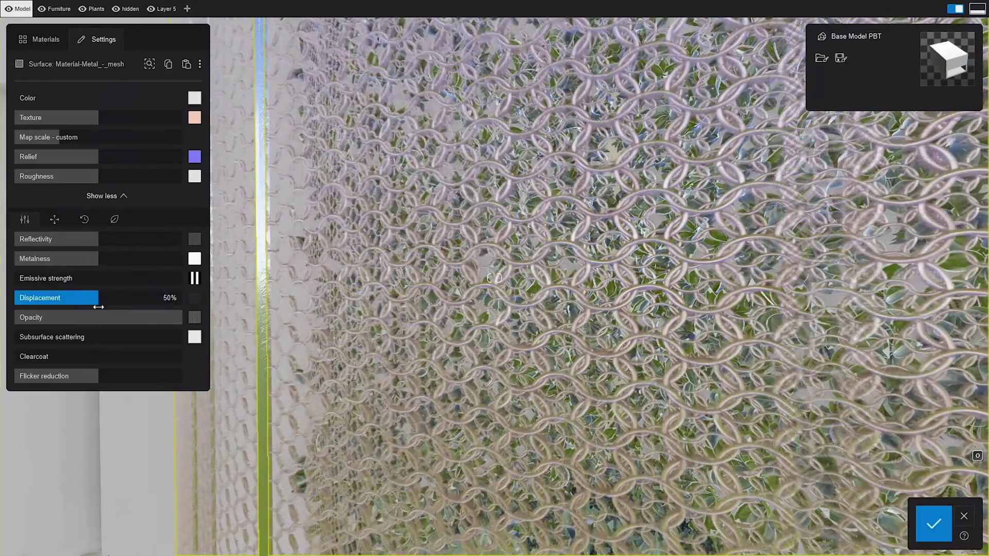
pyautogui.moveTo(361, 309); pyautogui.dragTo(433, 320)
# - Fly the camera around the chainmail wall and planter, then raise Clearcoat to 100%
pyautogui.press('s')
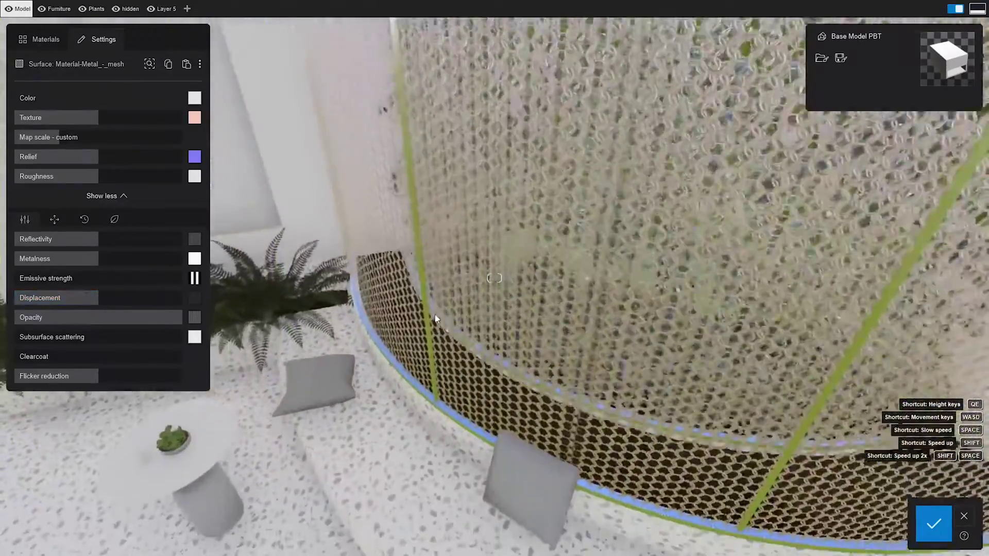
pyautogui.press('w')
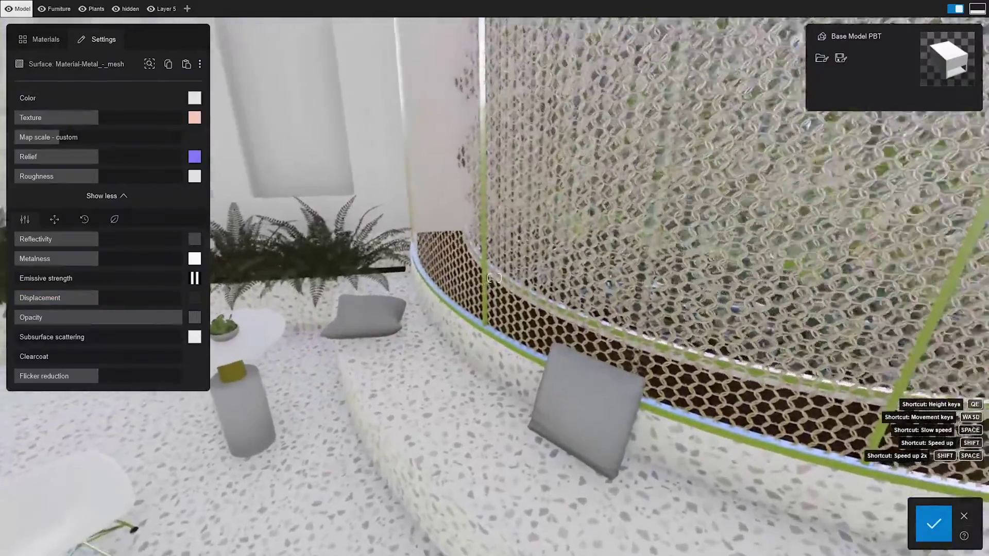
pyautogui.press('w')
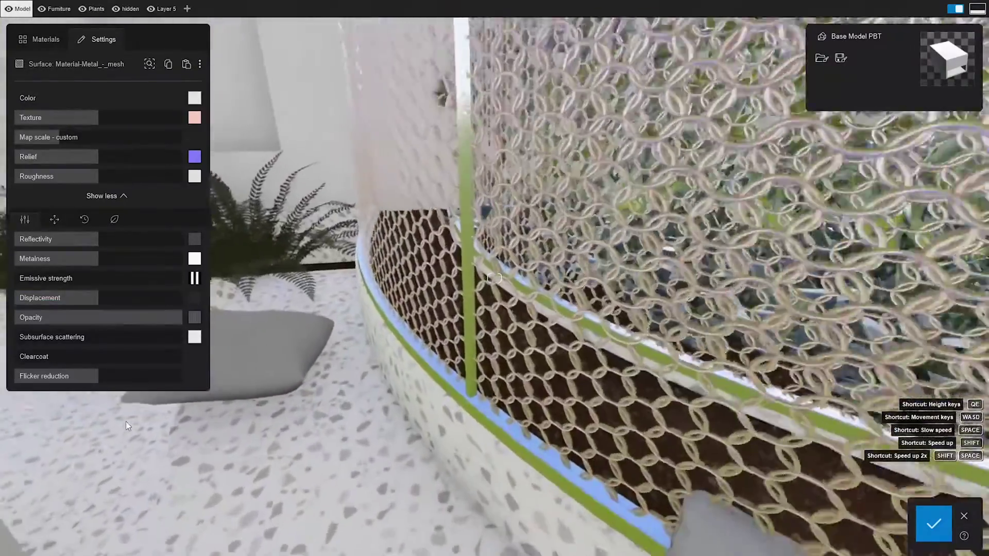
pyautogui.press('w')
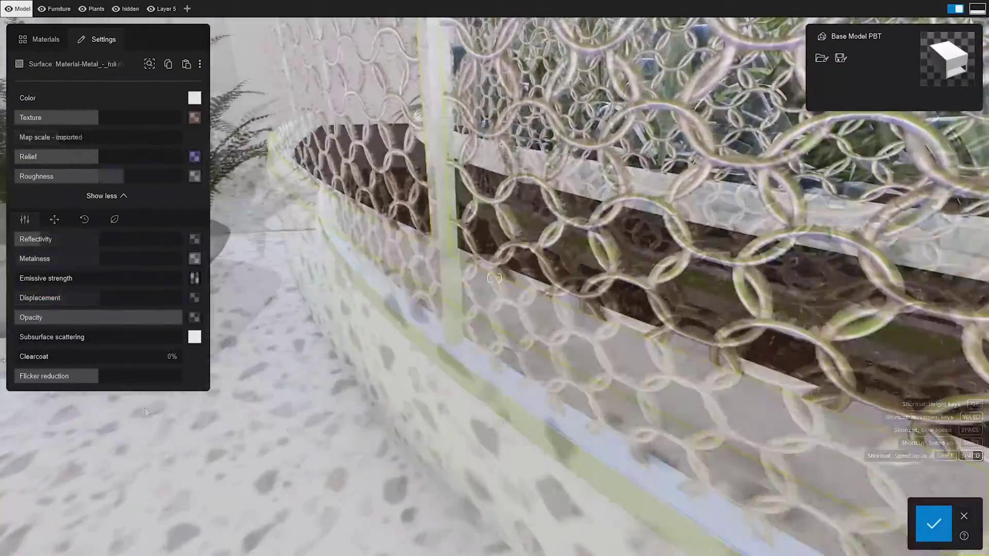
pyautogui.moveTo(23, 357); pyautogui.dragTo(204, 337)
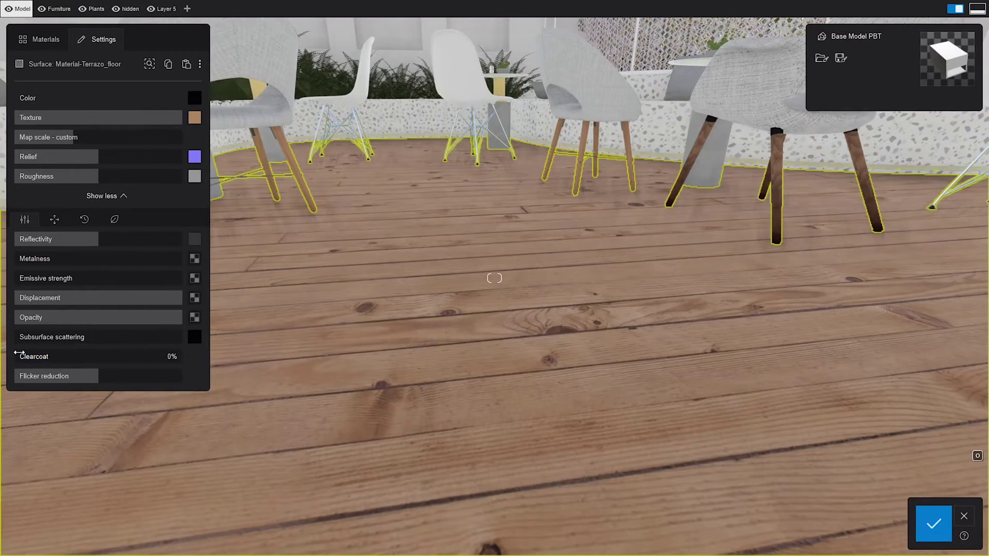
# - Give the wooden floor material a glossy 79% clearcoat
pyautogui.moveTo(18, 354); pyautogui.dragTo(201, 348)
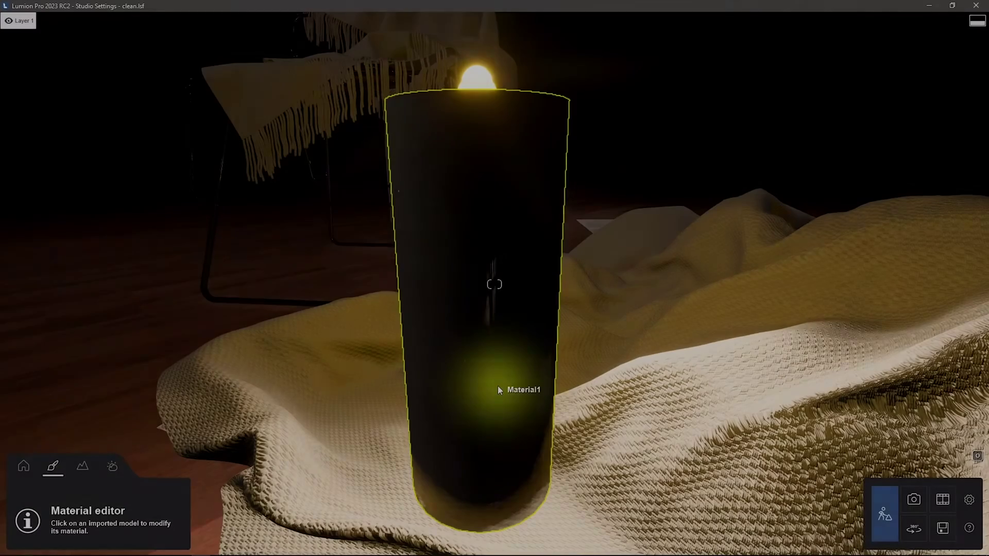
# - Give the candle's Material1 about 34% subsurface scattering so it looks like translucent wax
pyautogui.click(498, 386)
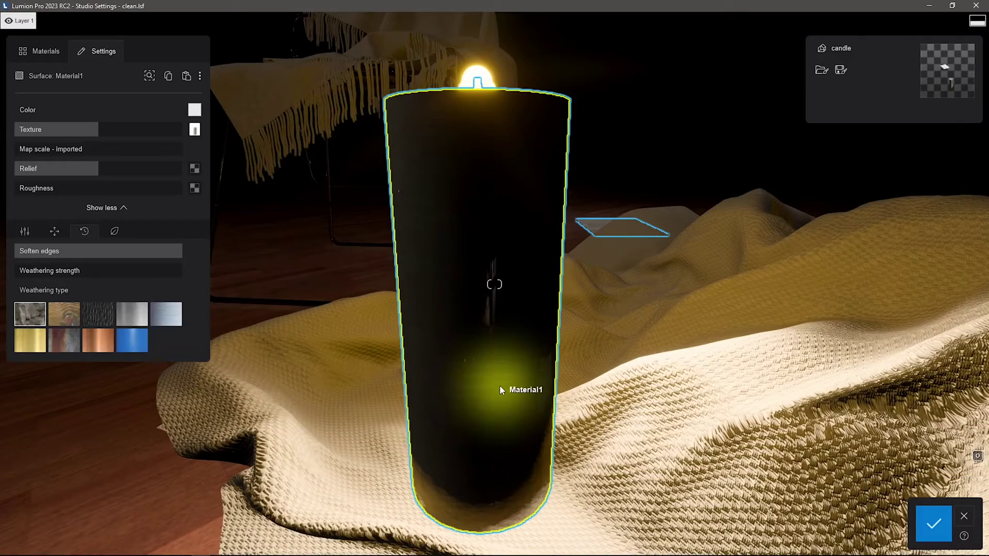
pyautogui.click(25, 231)
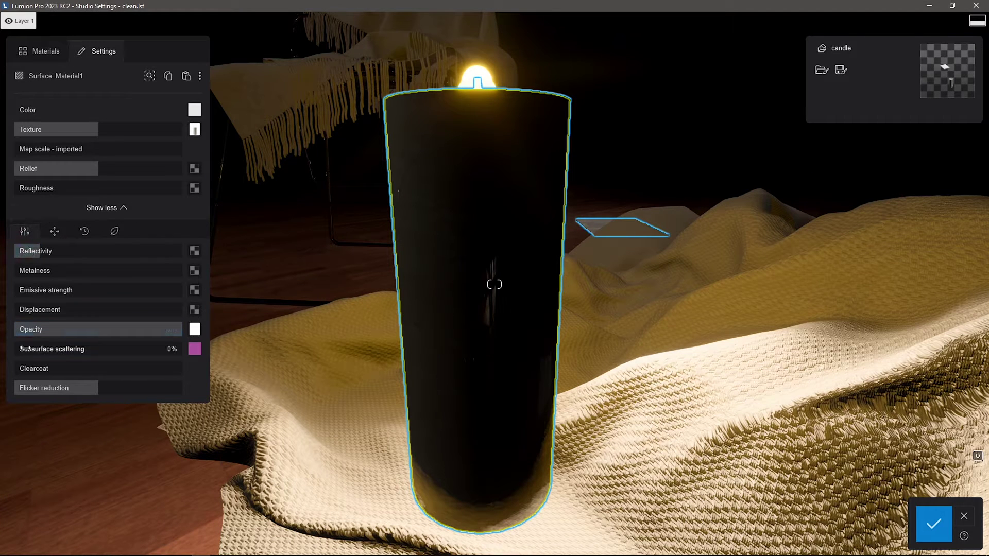
pyautogui.moveTo(24, 349)
pyautogui.mouseDown()
pyautogui.moveTo(175, 348)
pyautogui.moveTo(36, 351)
pyautogui.mouseUp()
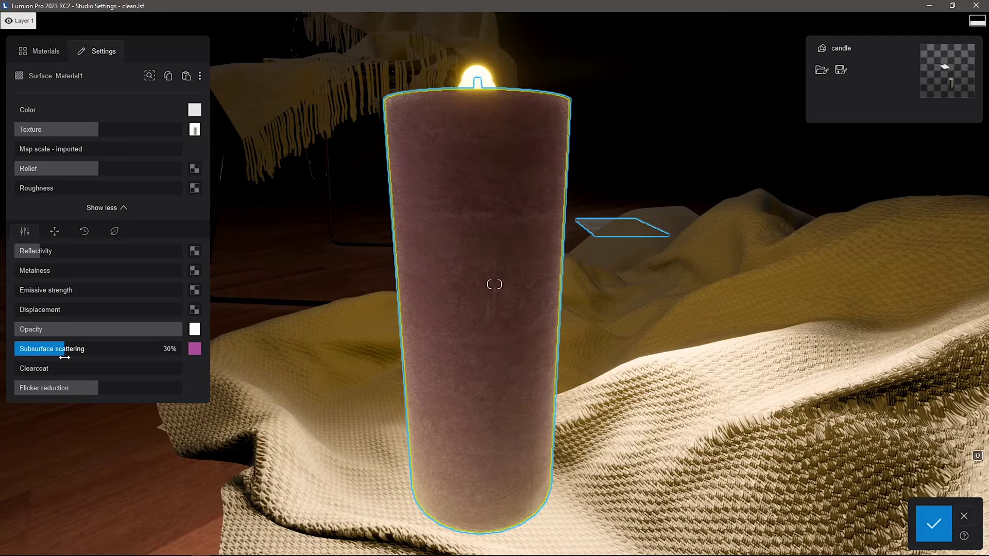
pyautogui.moveTo(64, 357); pyautogui.dragTo(72, 357)
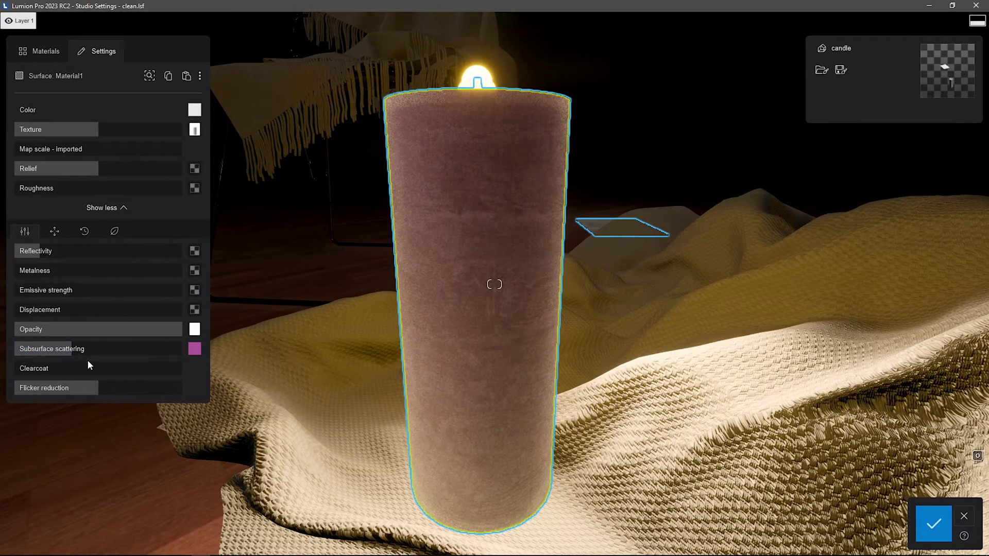